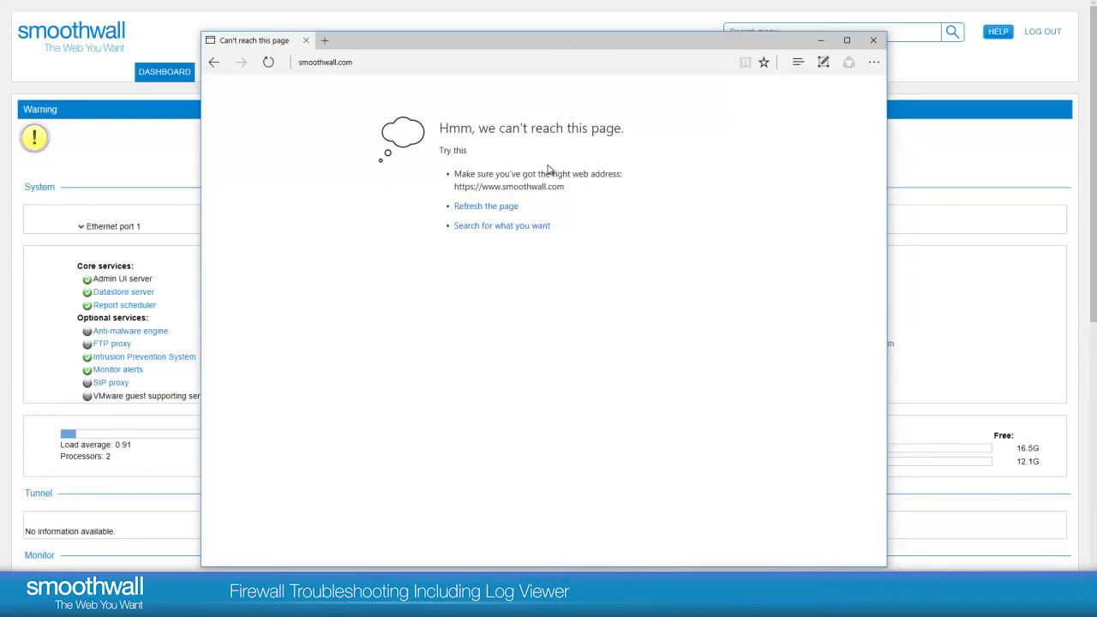
key("super")
type("cmd")
key("Return")
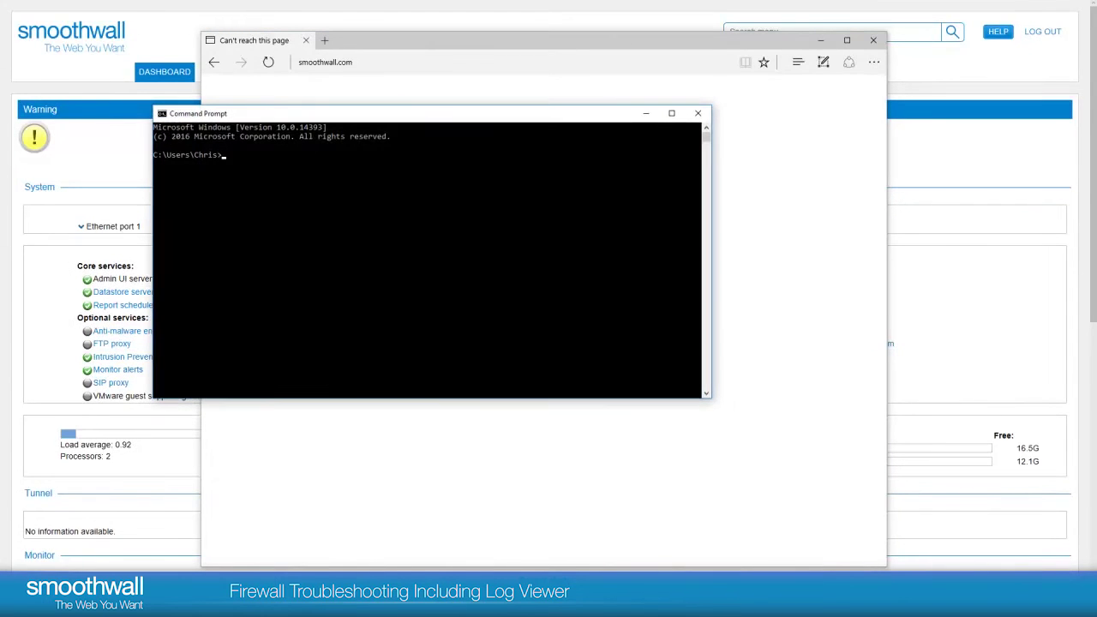
type("ping")
type("www.smoothwall.com")
key("Return")
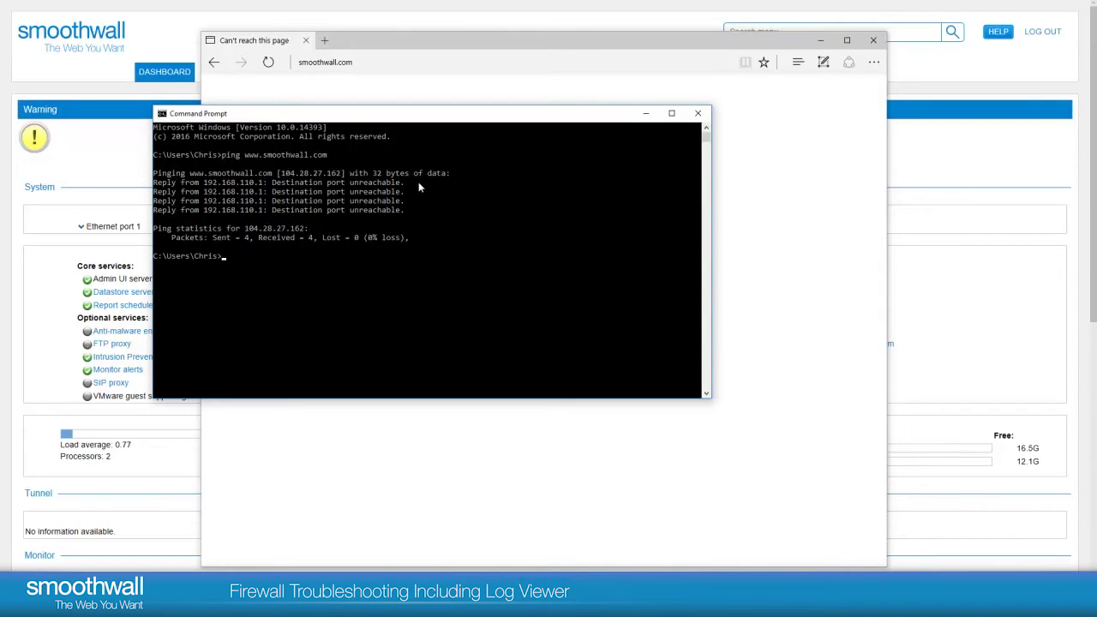
Step: Put away the Command Prompt and unreachable-page windows and open the network firewall rules
left_click(698, 113)
left_click(305, 40)
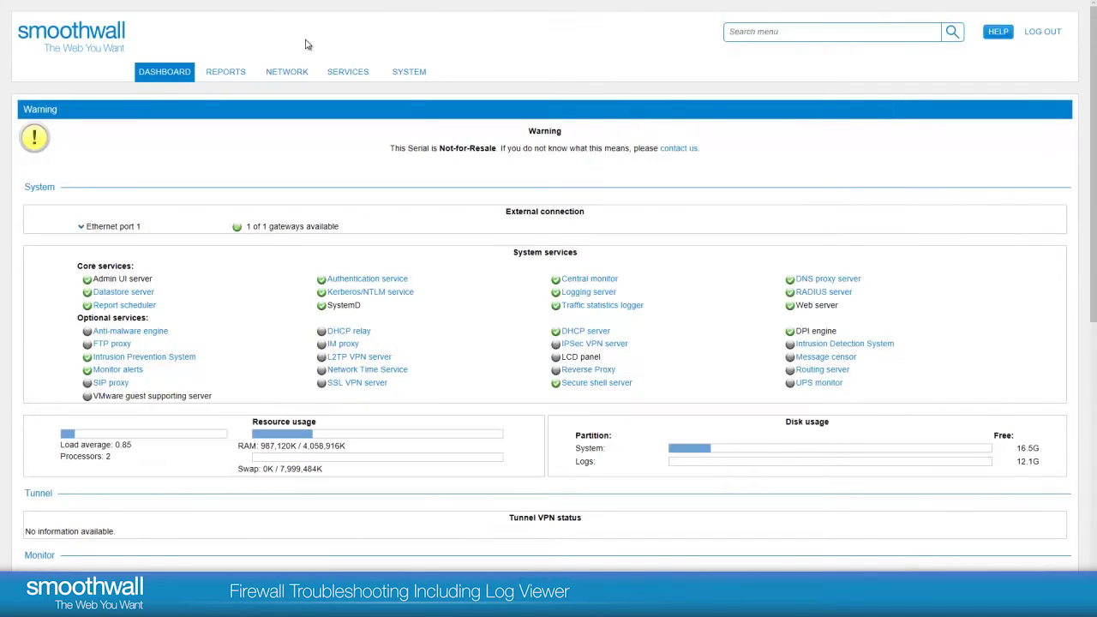
mouse_move(279, 74)
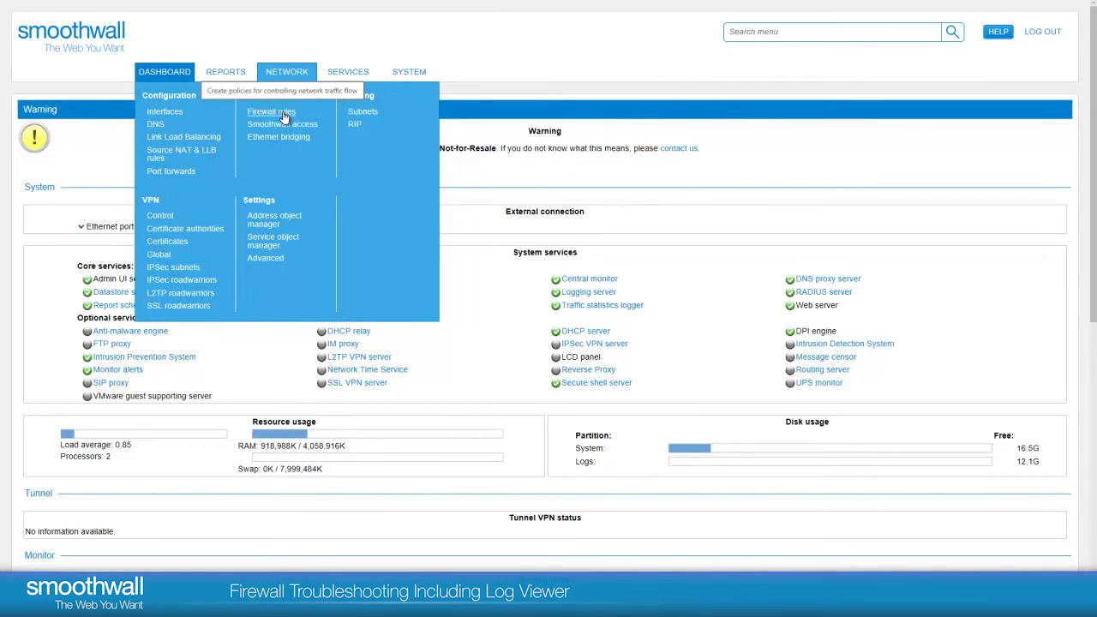
left_click(284, 117)
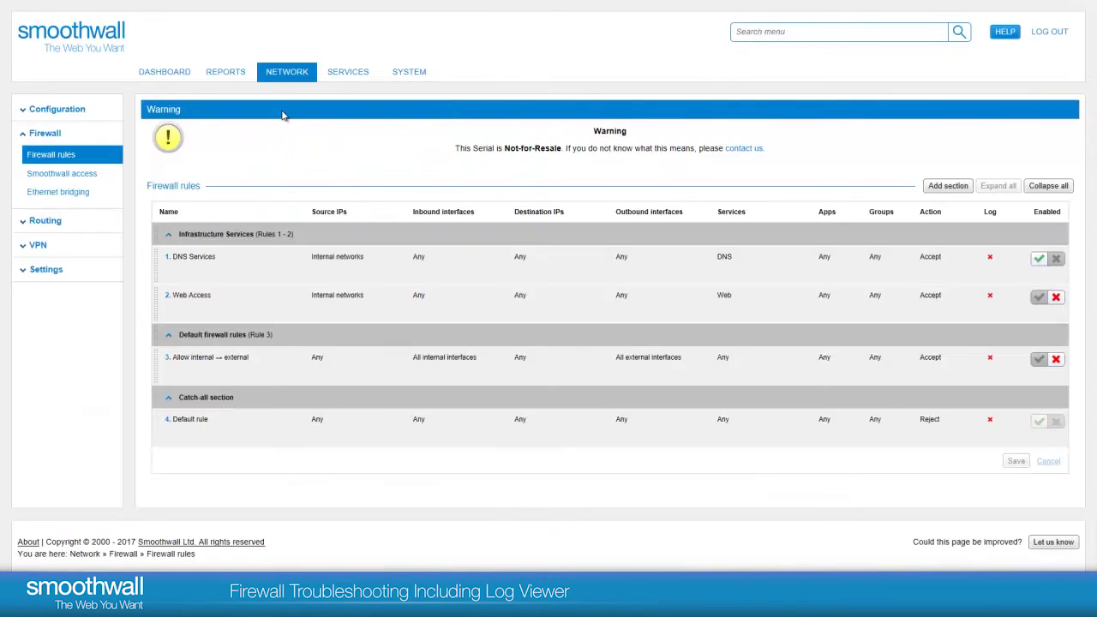
Step: Enable logging on the Default rule in the Catch-all section and save the change
mouse_move(429, 392)
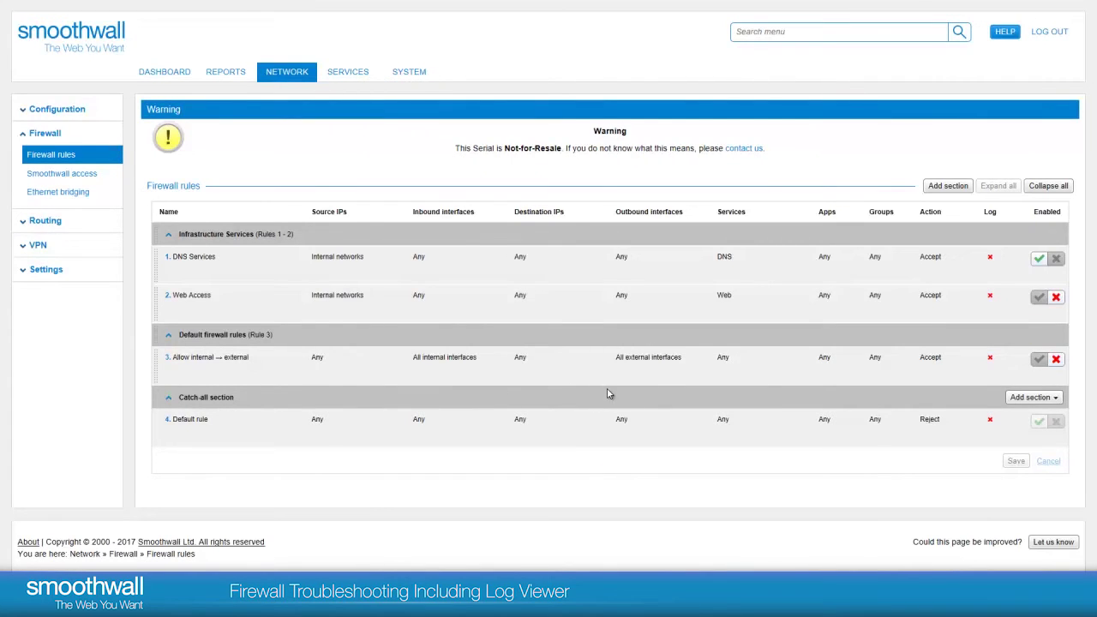
mouse_move(843, 260)
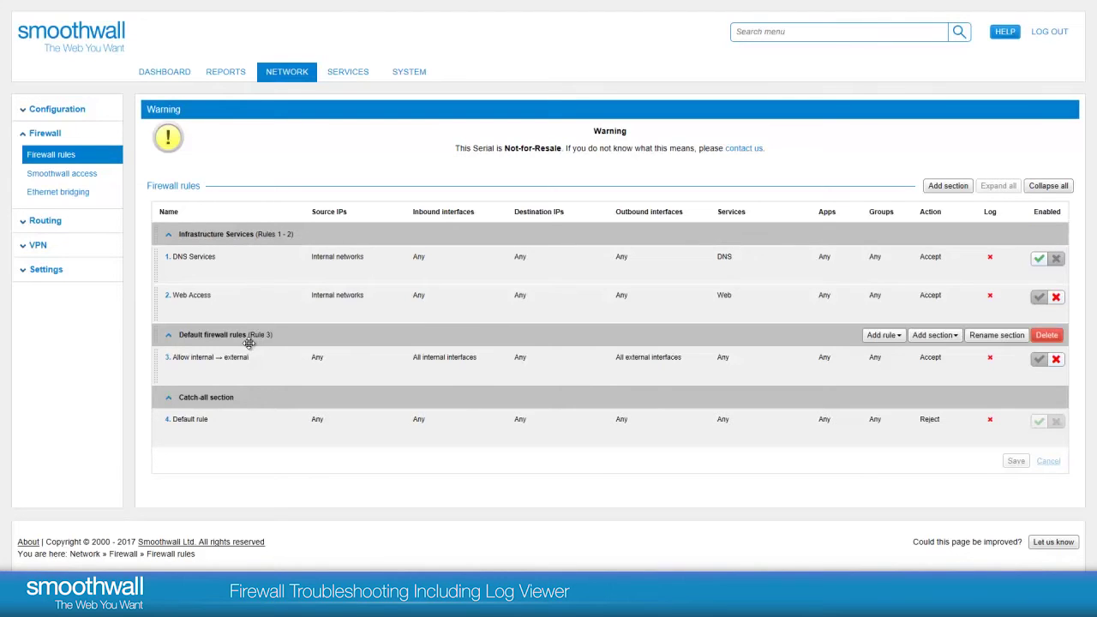
mouse_move(289, 381)
mouse_move(578, 419)
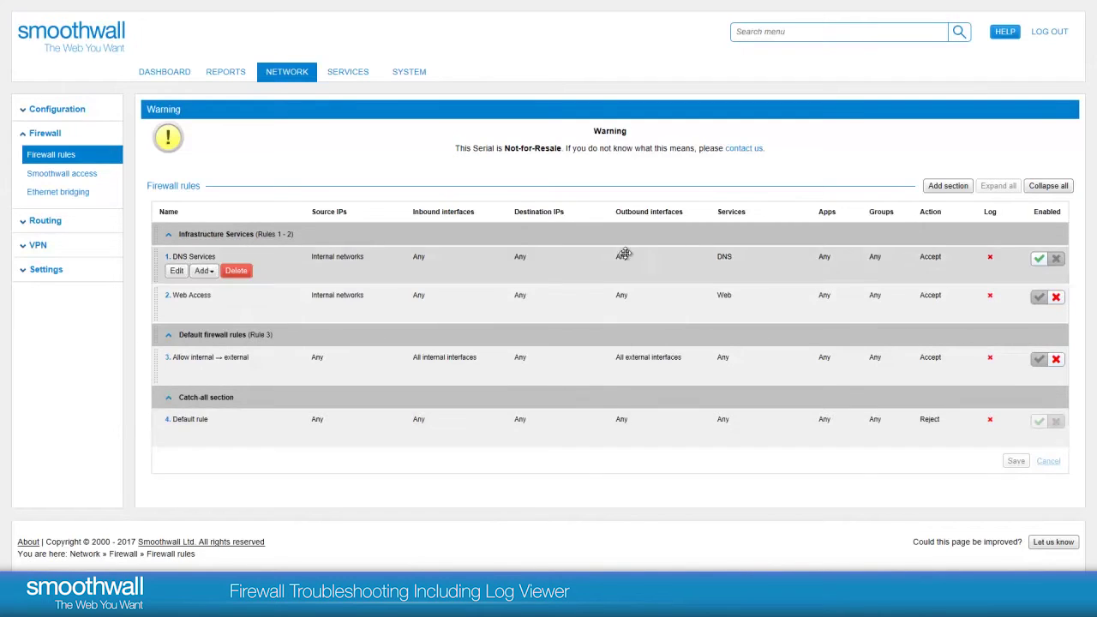
mouse_move(619, 399)
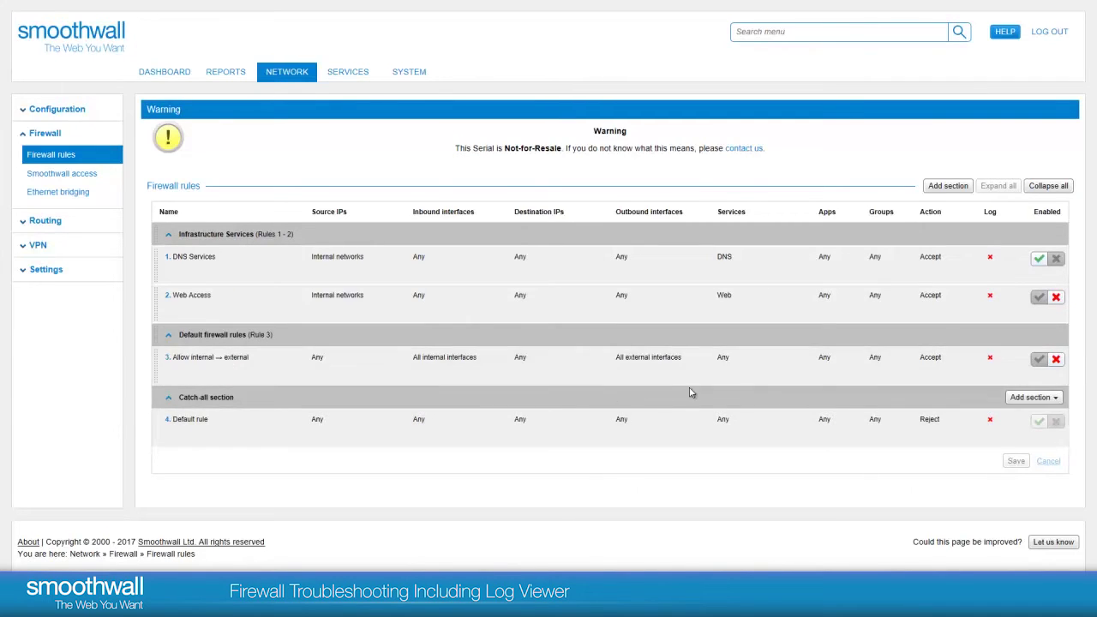
mouse_move(882, 290)
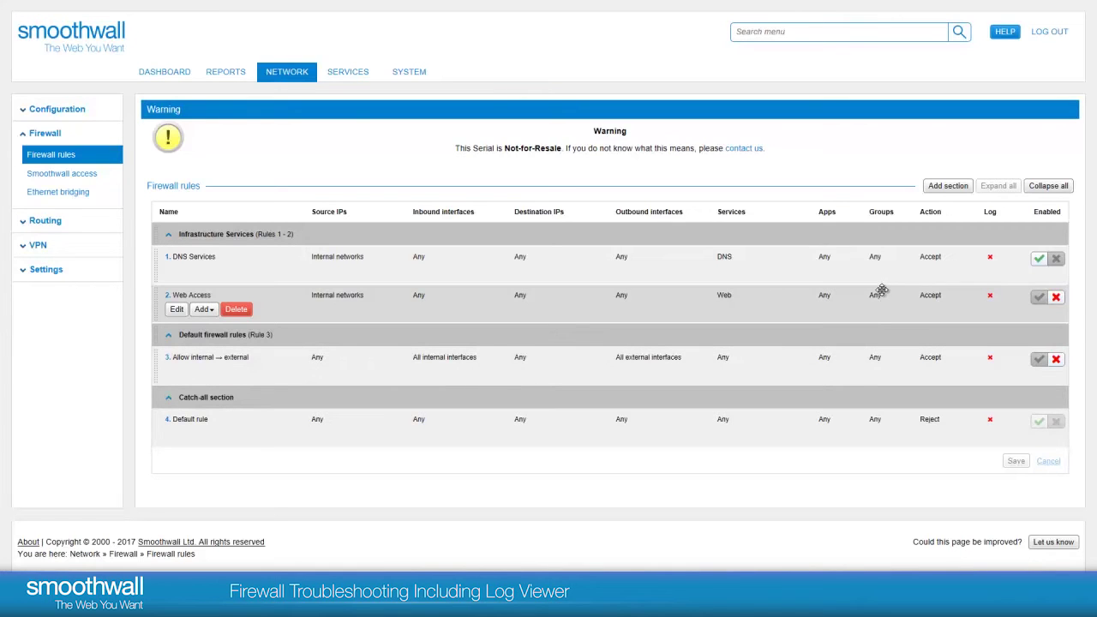
mouse_move(967, 439)
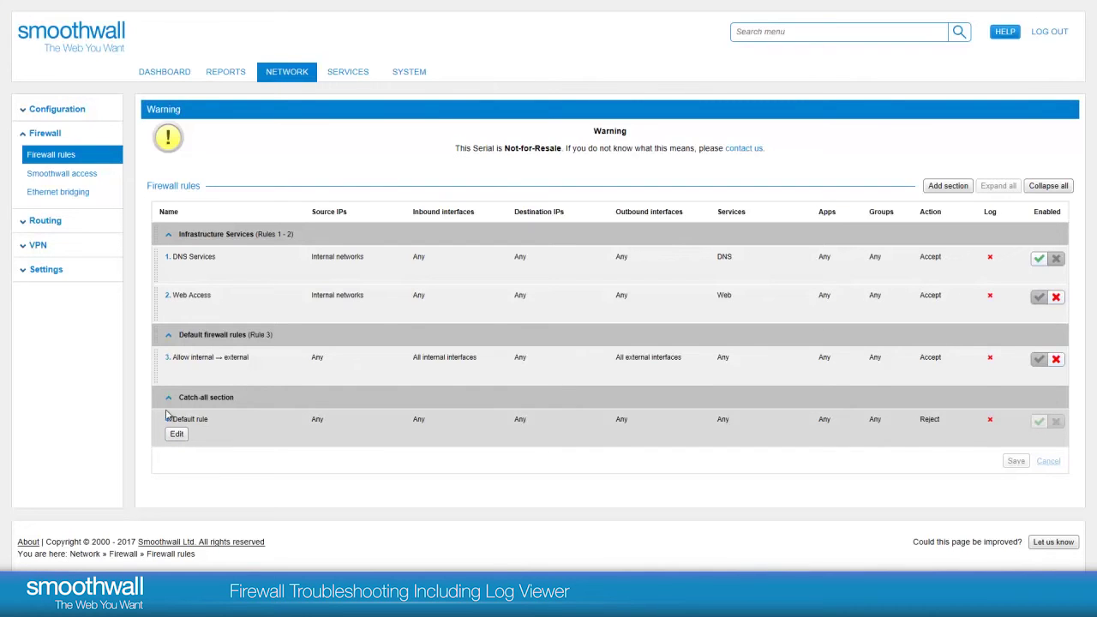
left_click(184, 435)
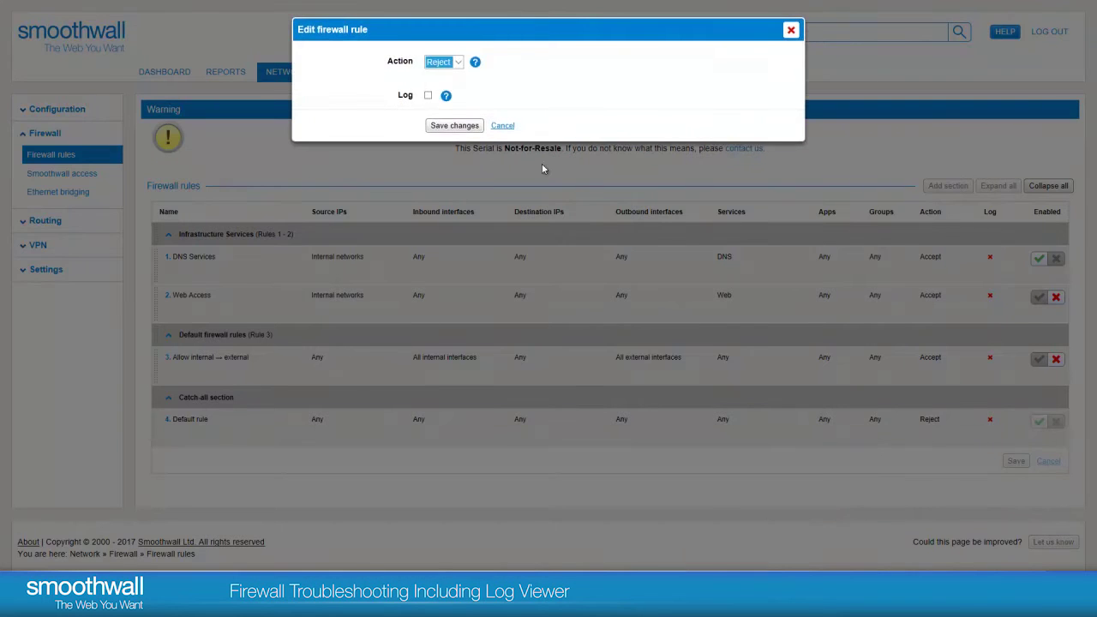
left_click(429, 96)
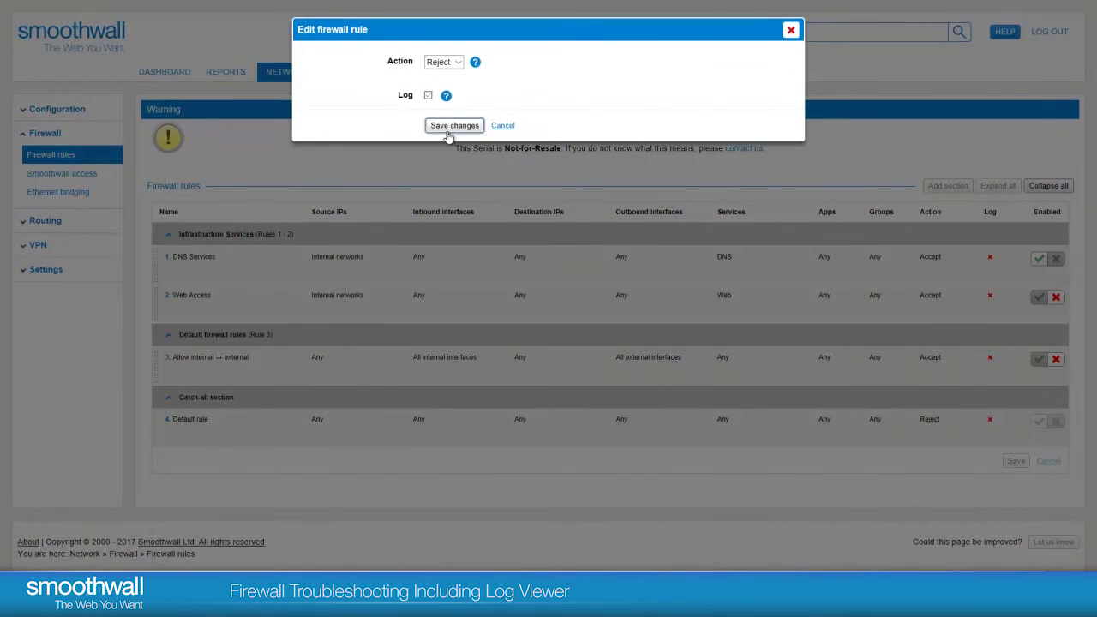
left_click(449, 127)
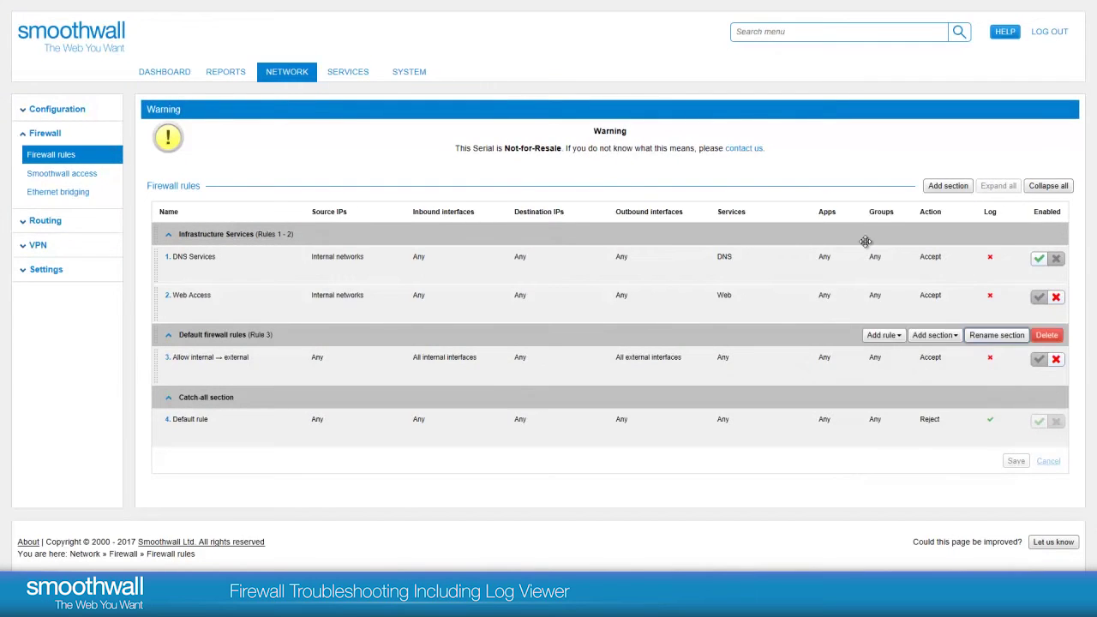
mouse_move(270, 604)
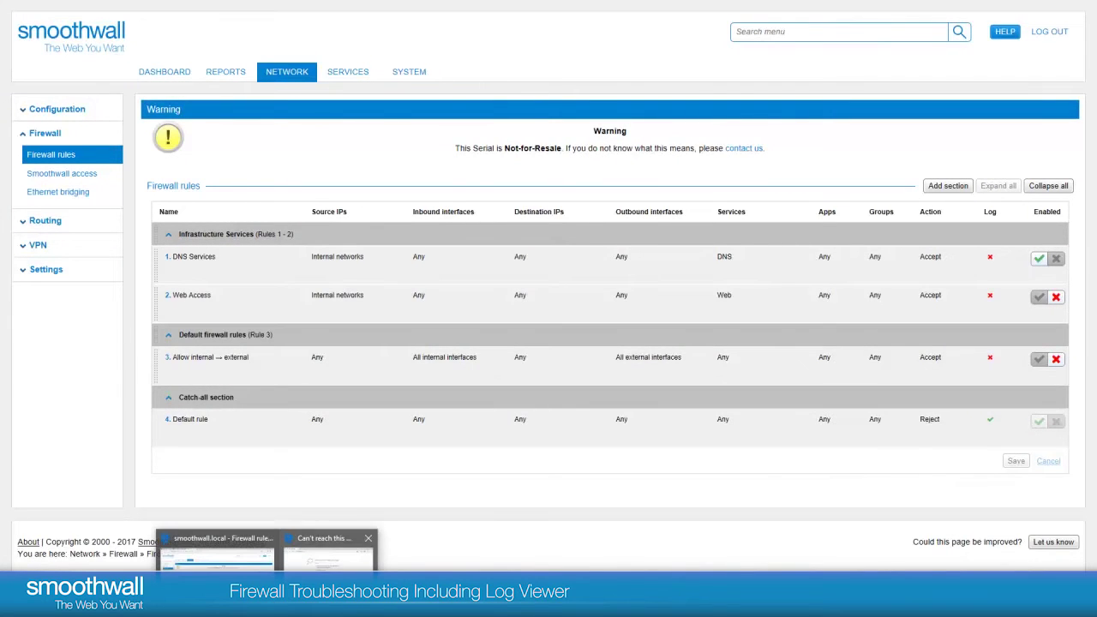
left_click(333, 553)
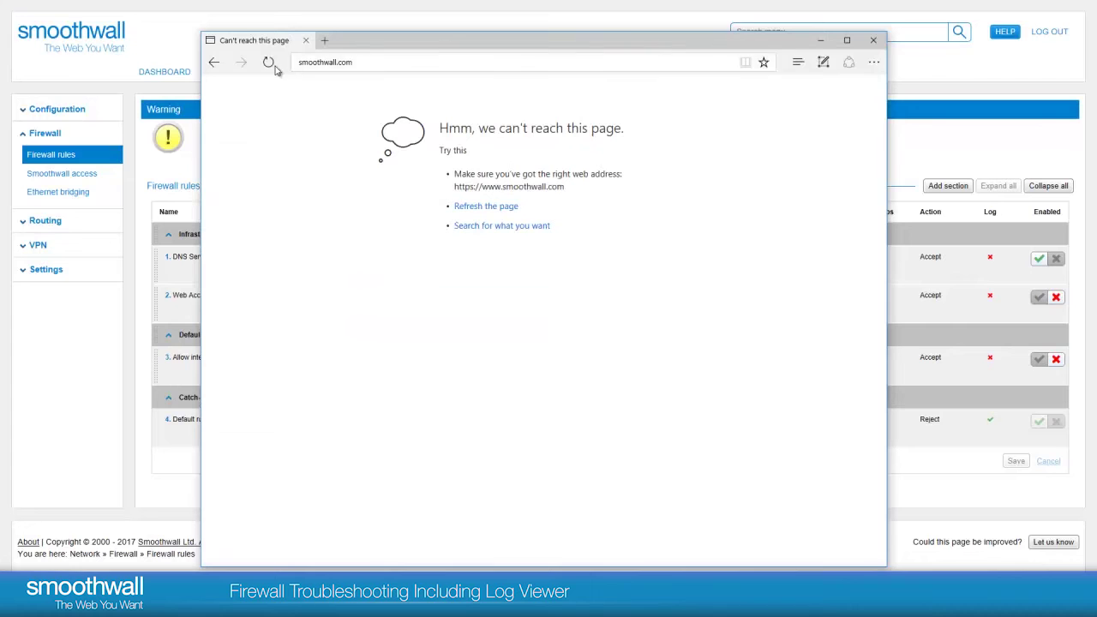
left_click(355, 68)
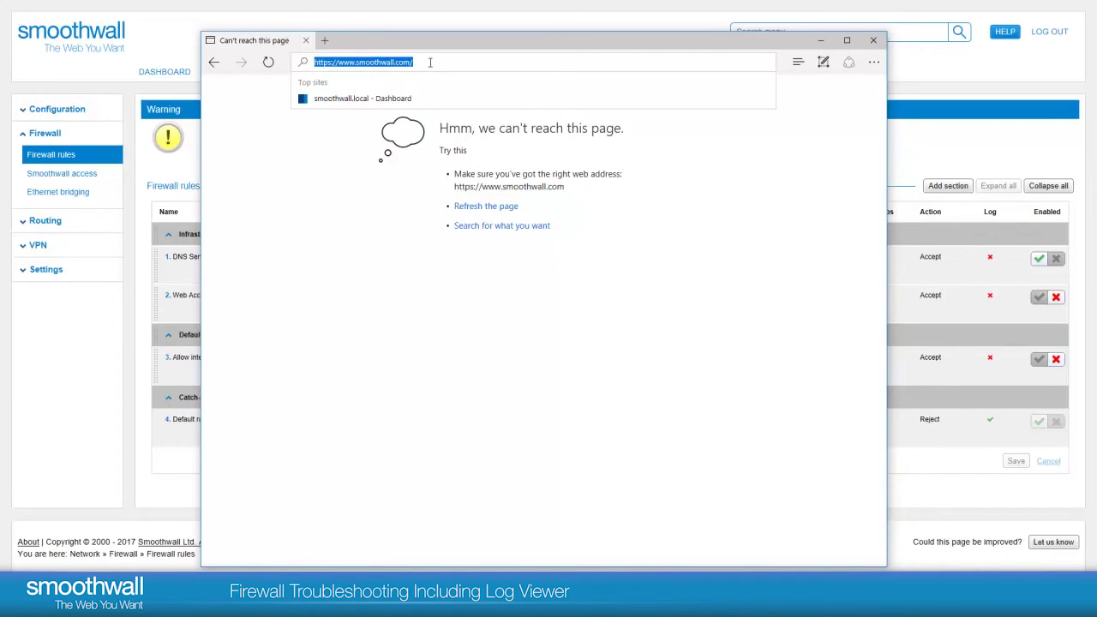
key("Return")
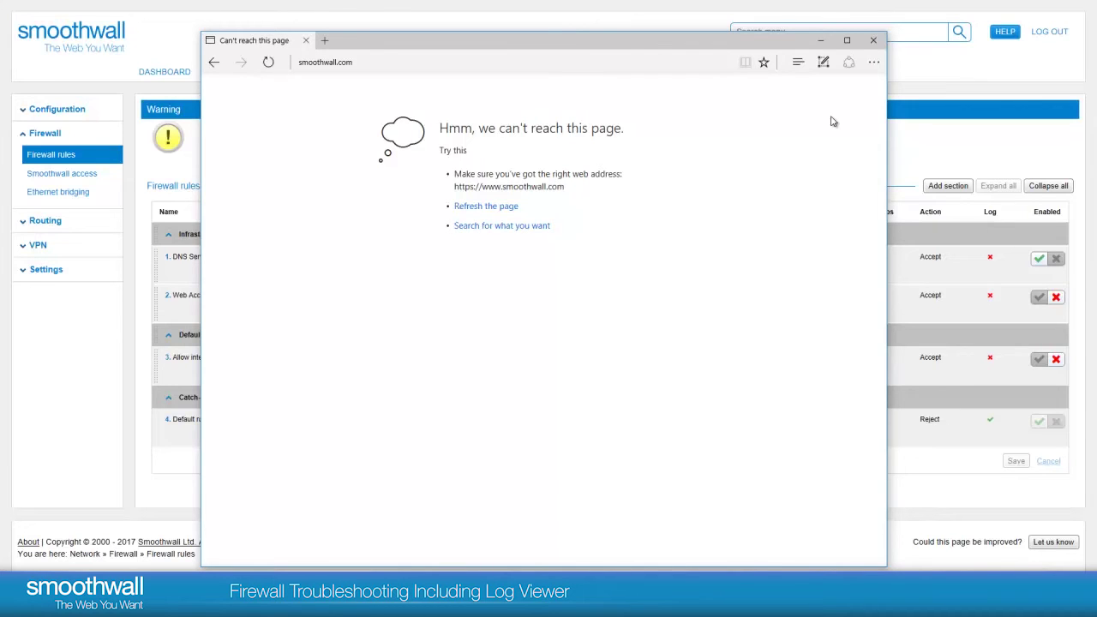
left_click(825, 43)
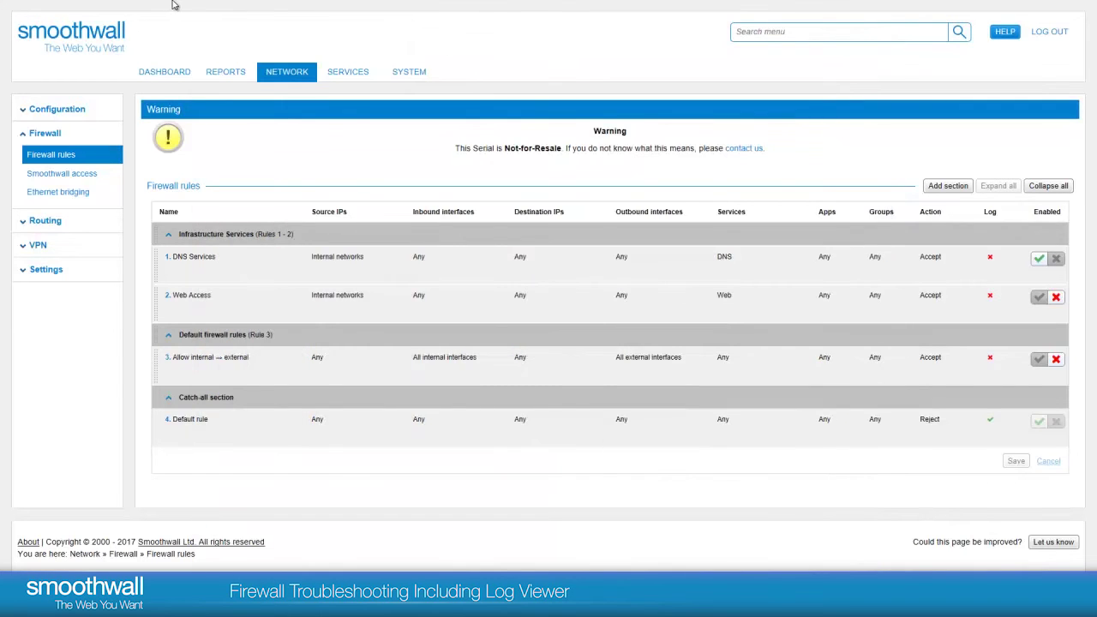
Step: Open the firewall log viewer and set its filter criterion to Source IP
mouse_move(217, 72)
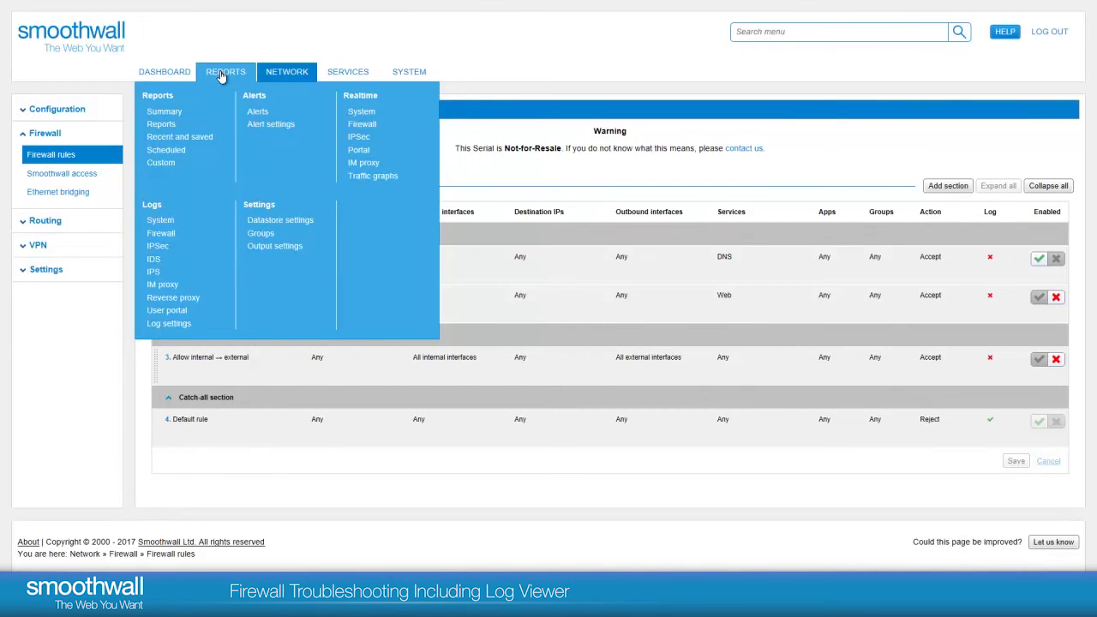
left_click(166, 233)
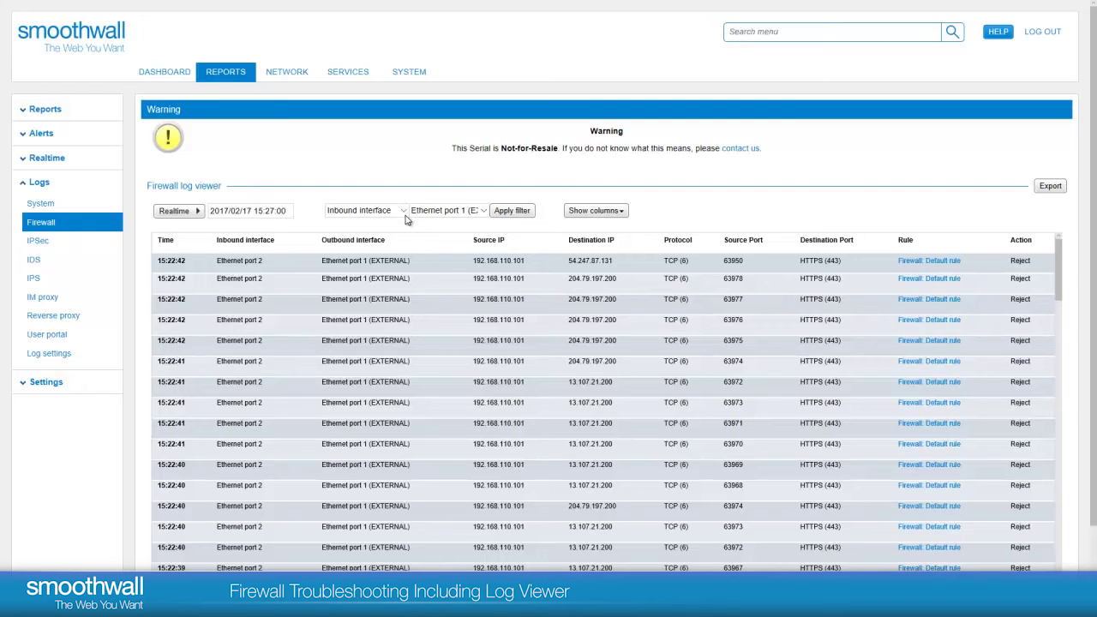
left_click(404, 215)
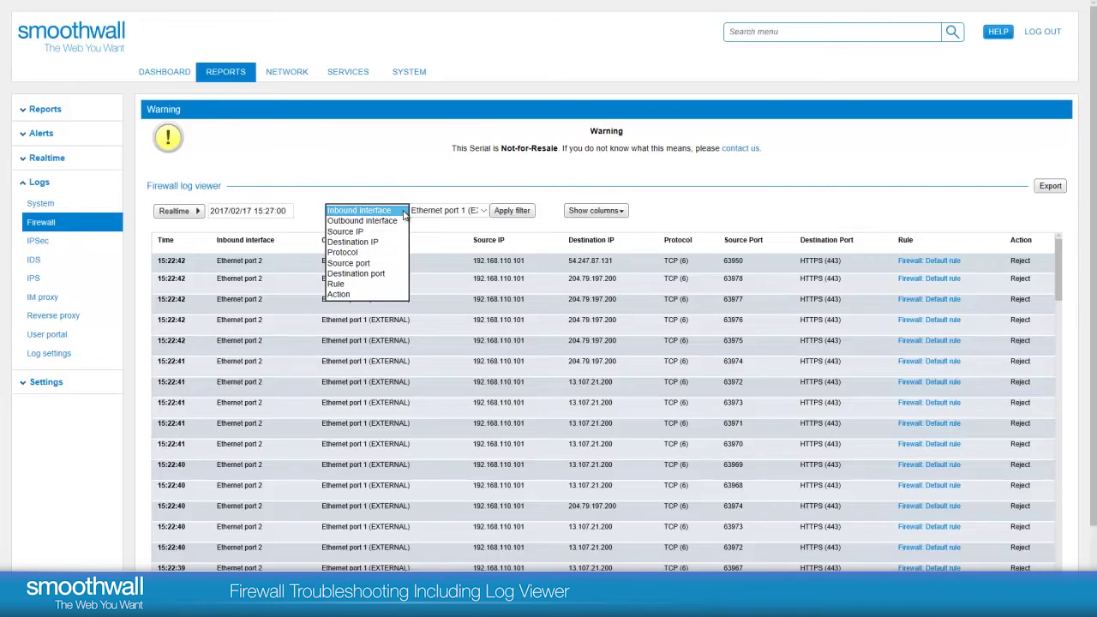
left_click(347, 231)
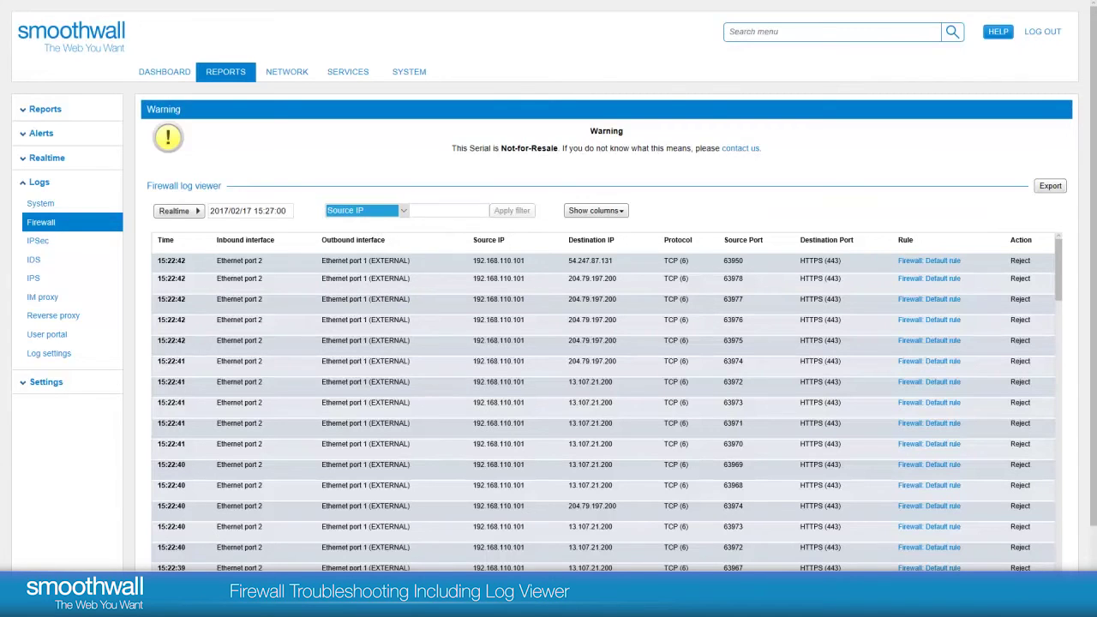
Step: Switch to the Command Prompt, run ipconfig to check the computer's IP address, and return to the log viewer
key("alt+Tab")
left_click(503, 339)
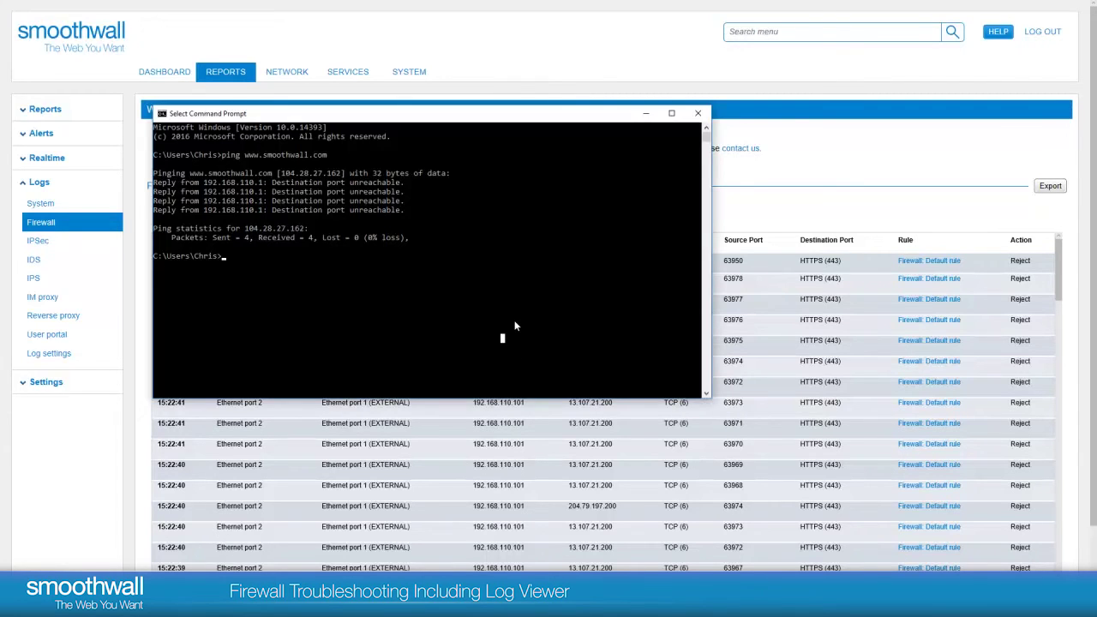
type("ipconfig")
key("Return")
left_click(885, 178)
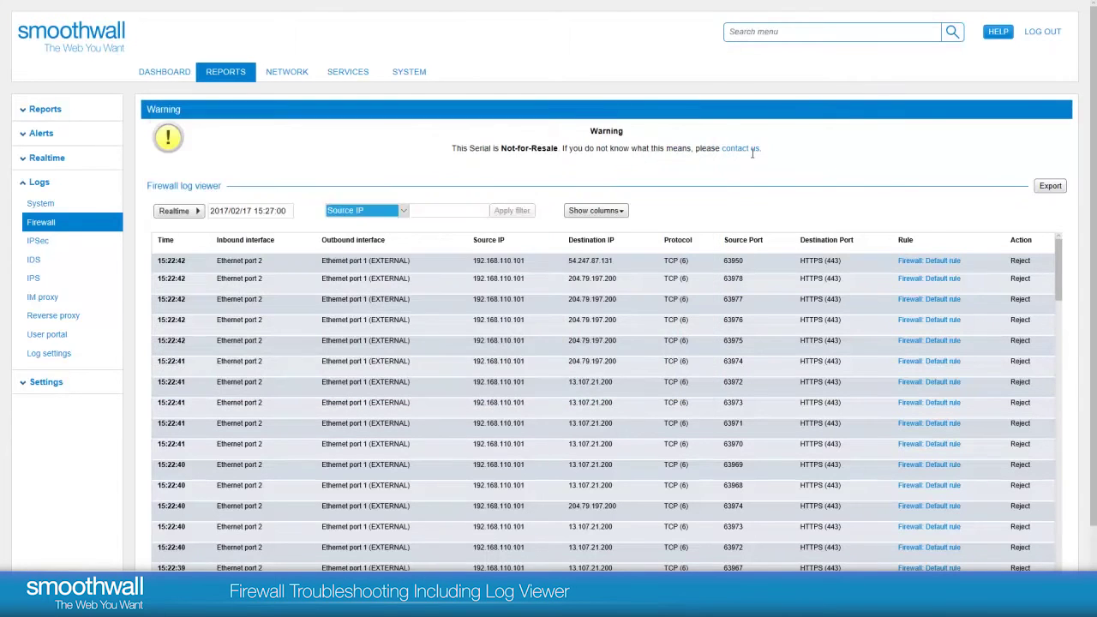
Step: Filter the firewall log by source IP 192.168.110.101
left_click(450, 211)
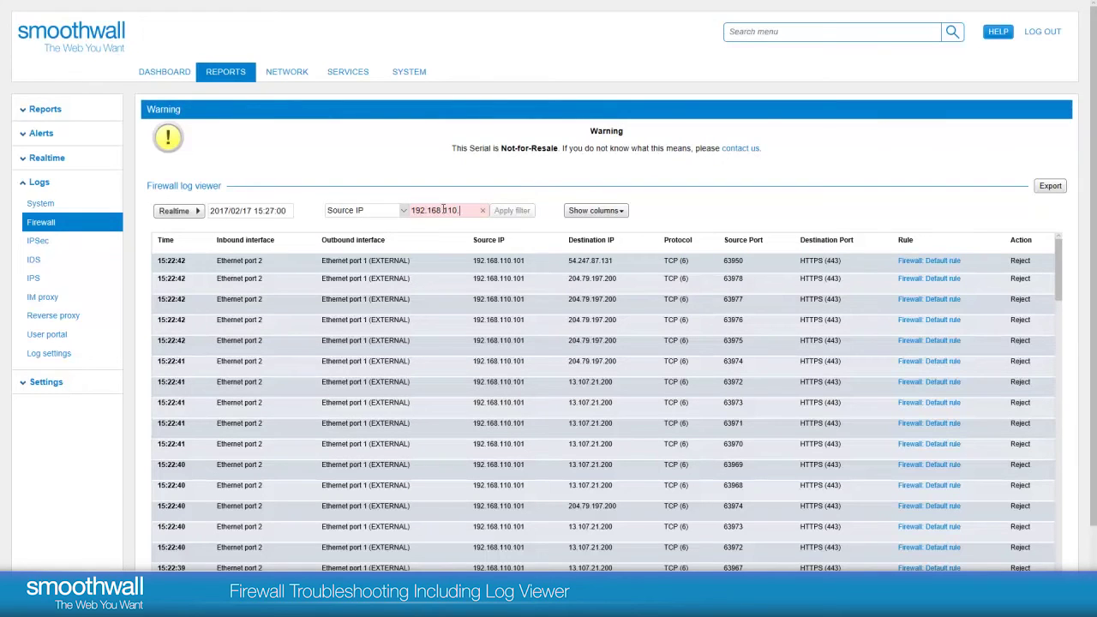
type("192.168.110.101")
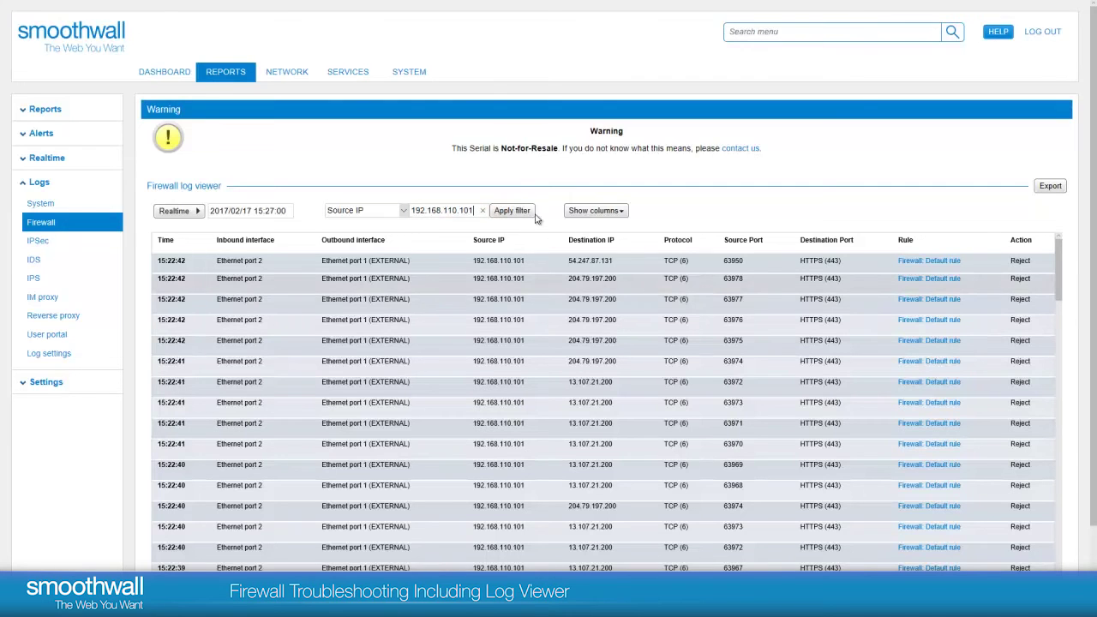
left_click(523, 212)
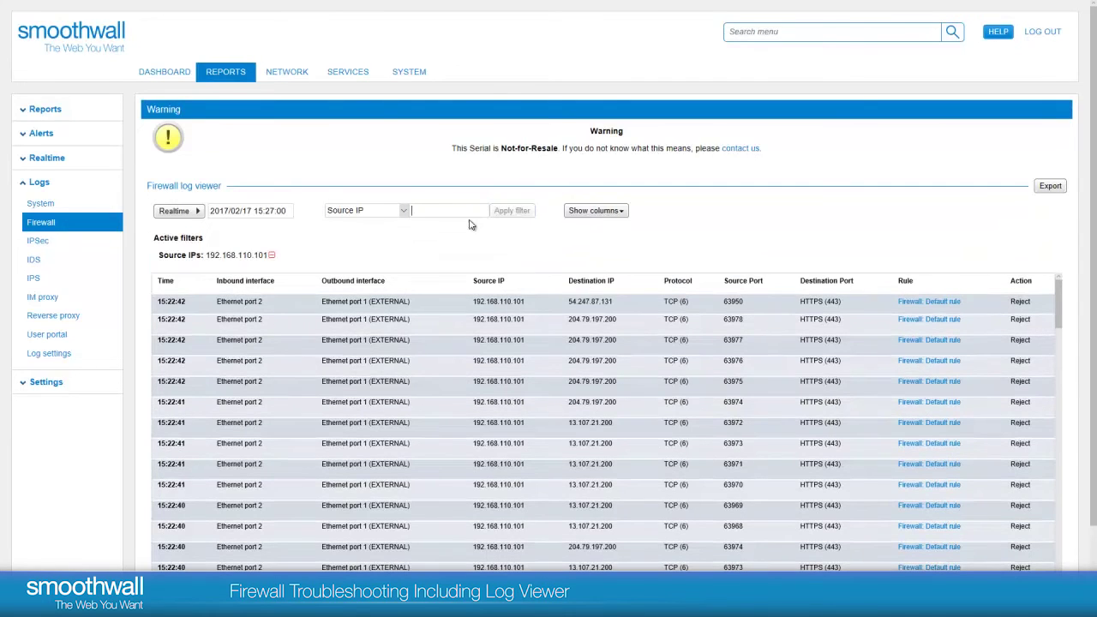
Step: Add destination port filters for 80 and 443 to the firewall log
left_click(402, 214)
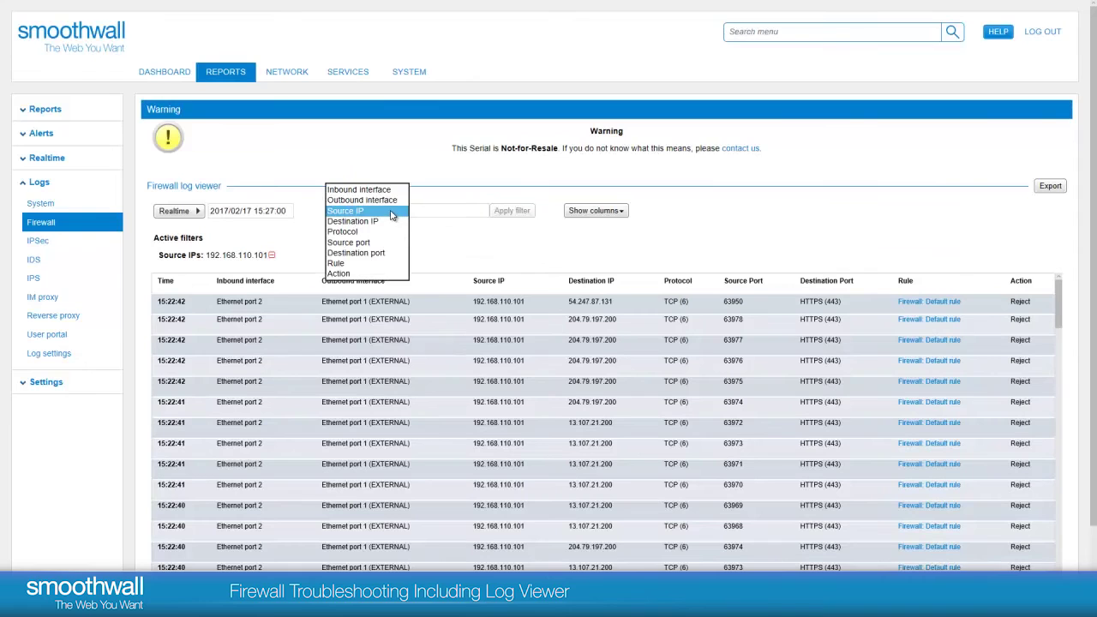
left_click(376, 254)
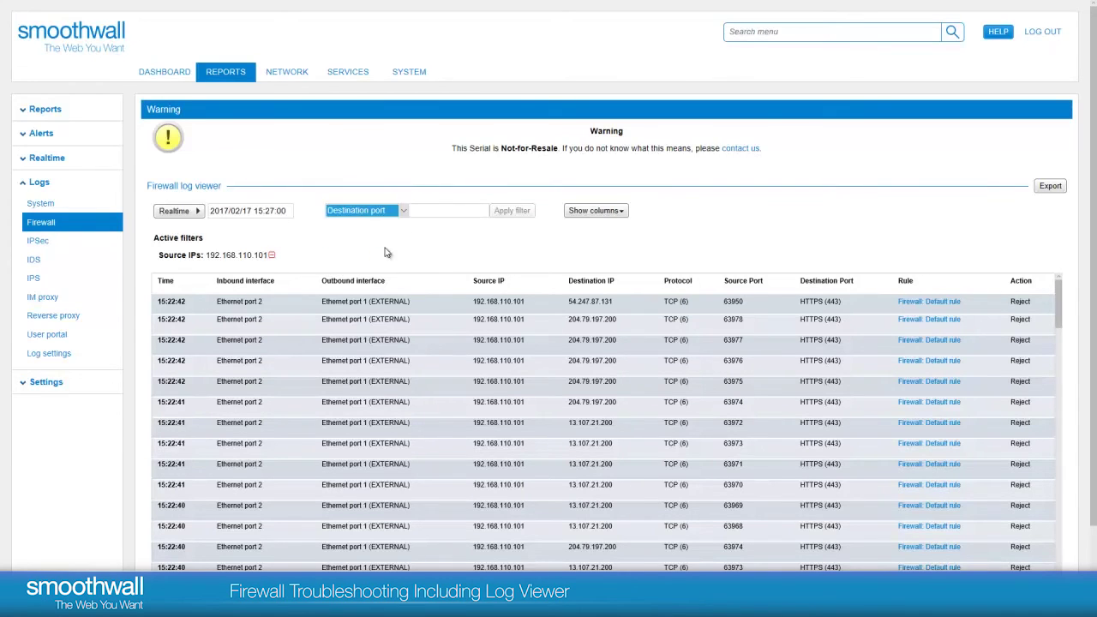
left_click(420, 211)
type("80")
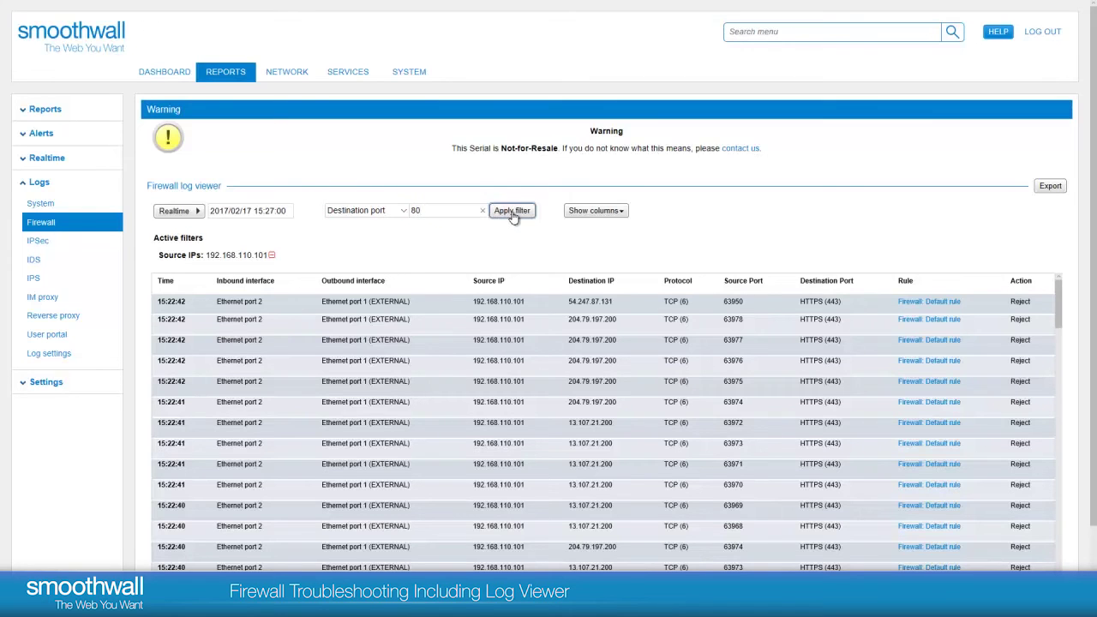
left_click(514, 214)
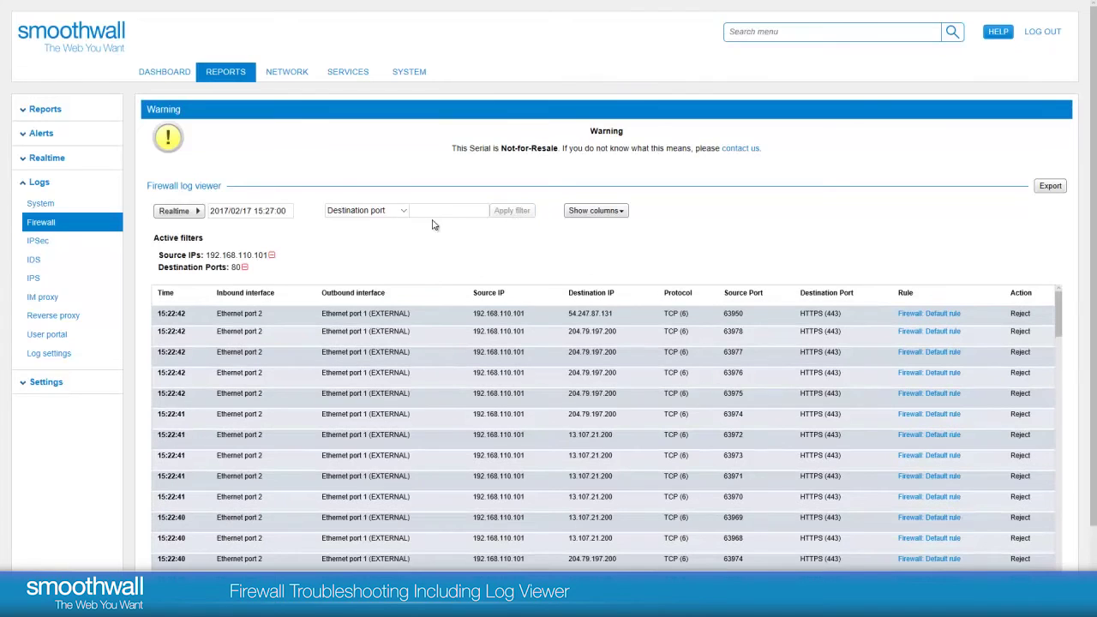
left_click(421, 208)
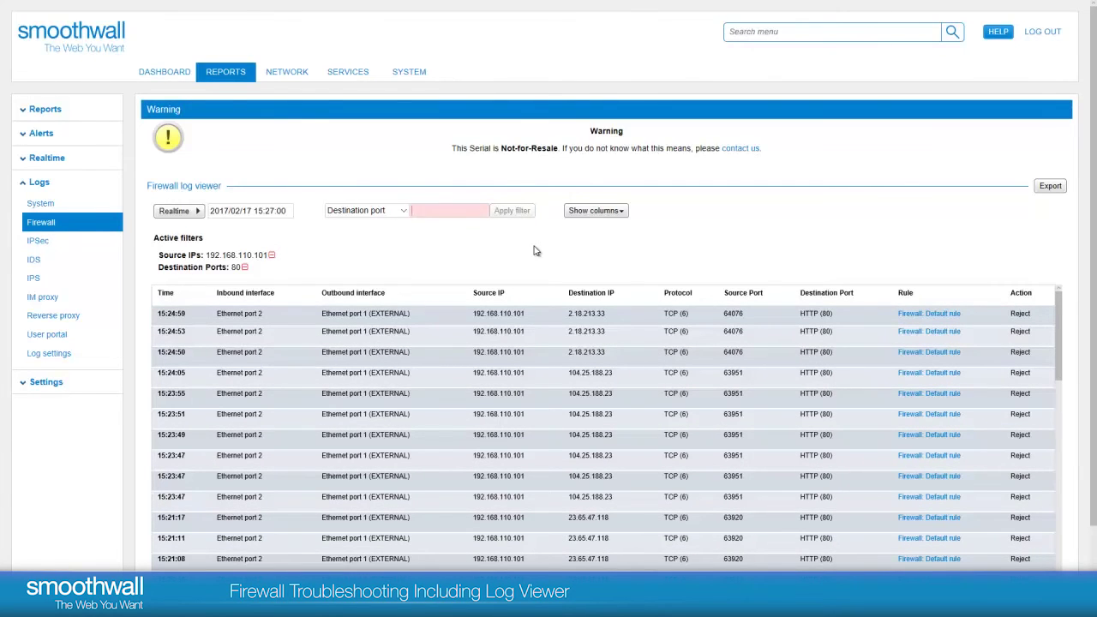
type("443")
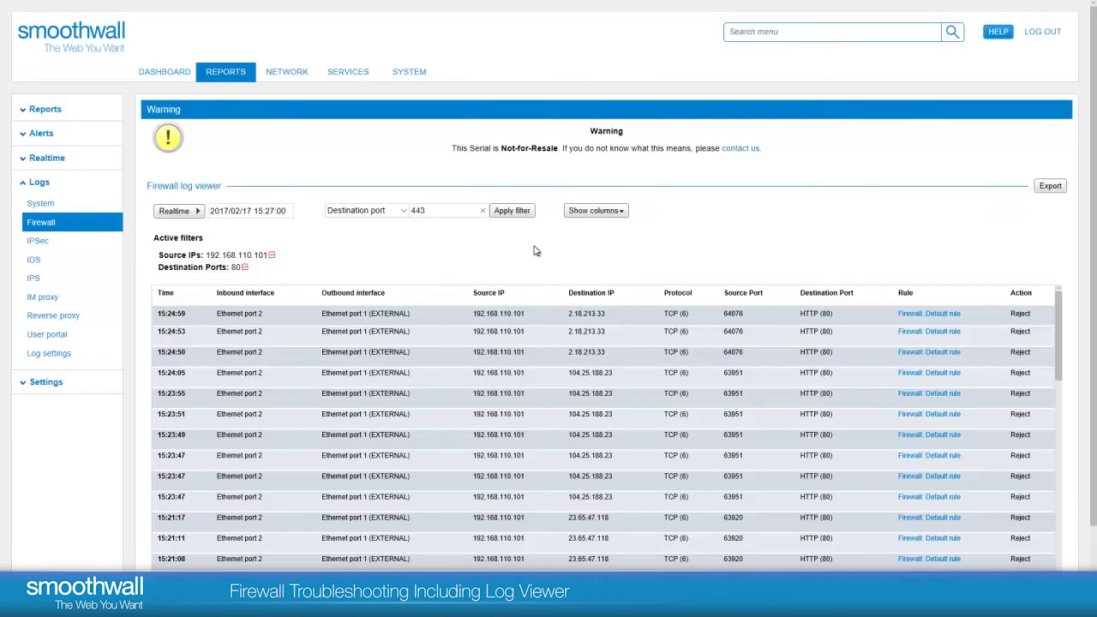
left_click(522, 212)
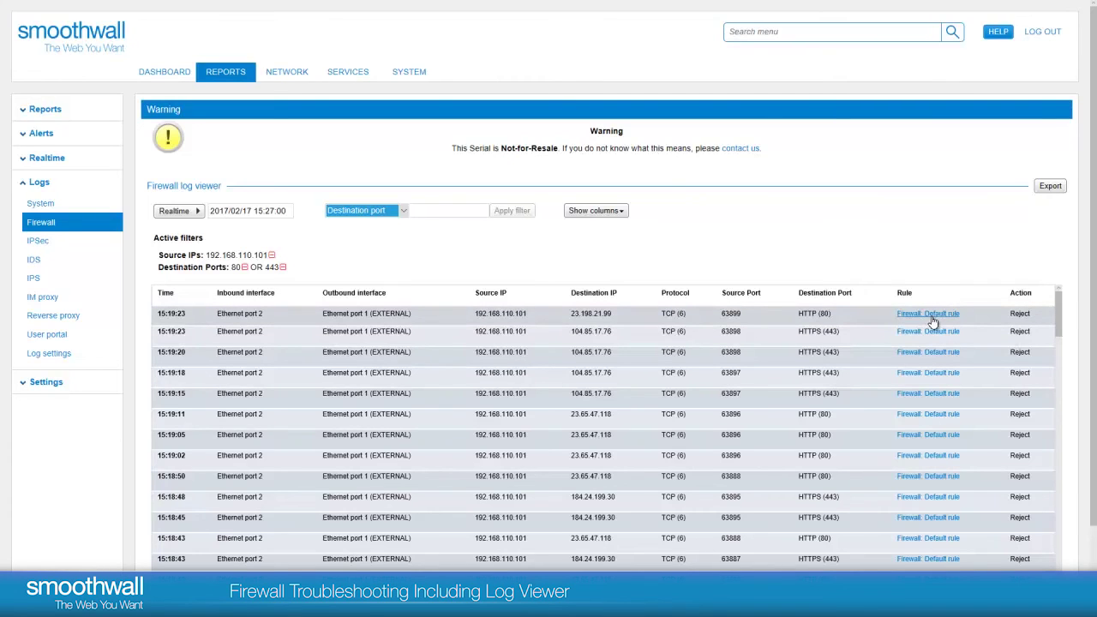
Step: Go to the firewall rule linked from the first log entry, enable the Web Access rule and save the rules
left_click(934, 315)
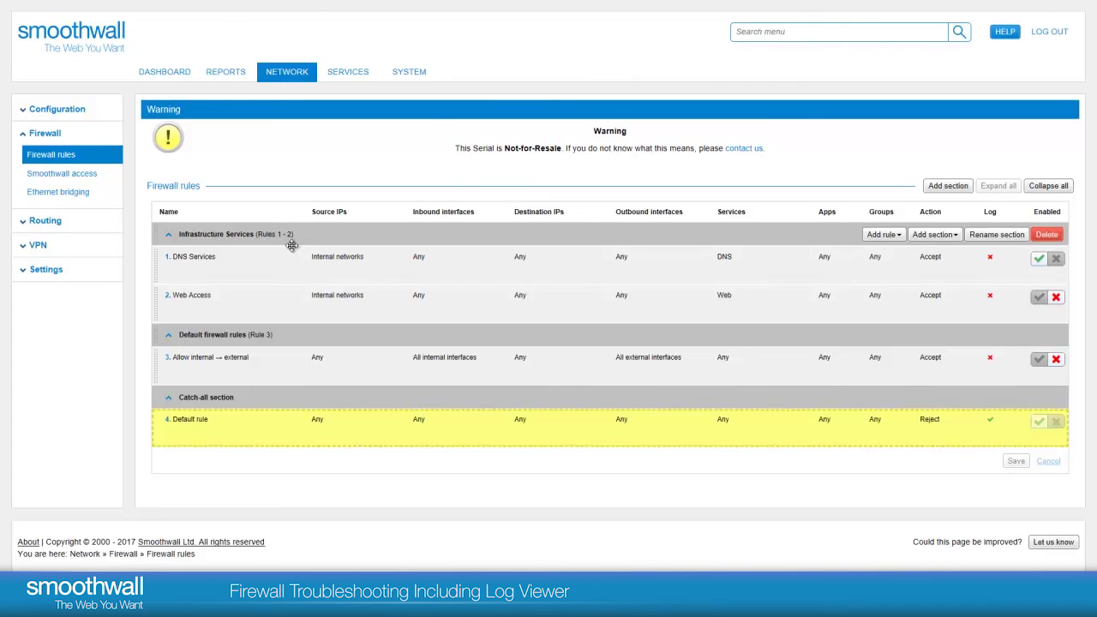
mouse_move(295, 250)
mouse_move(254, 314)
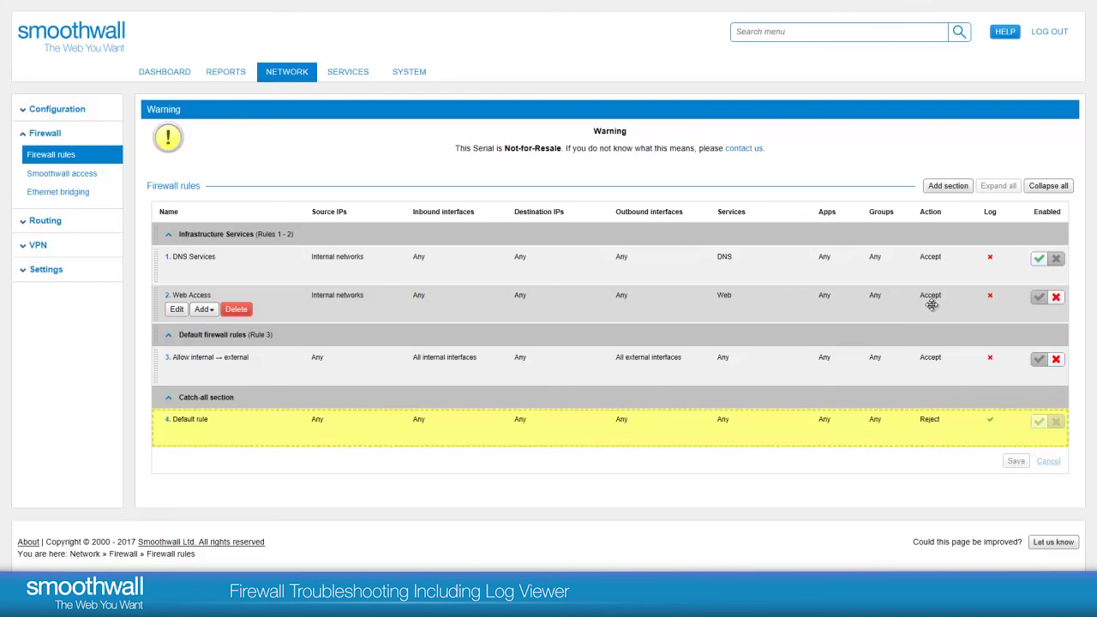
left_click(1040, 300)
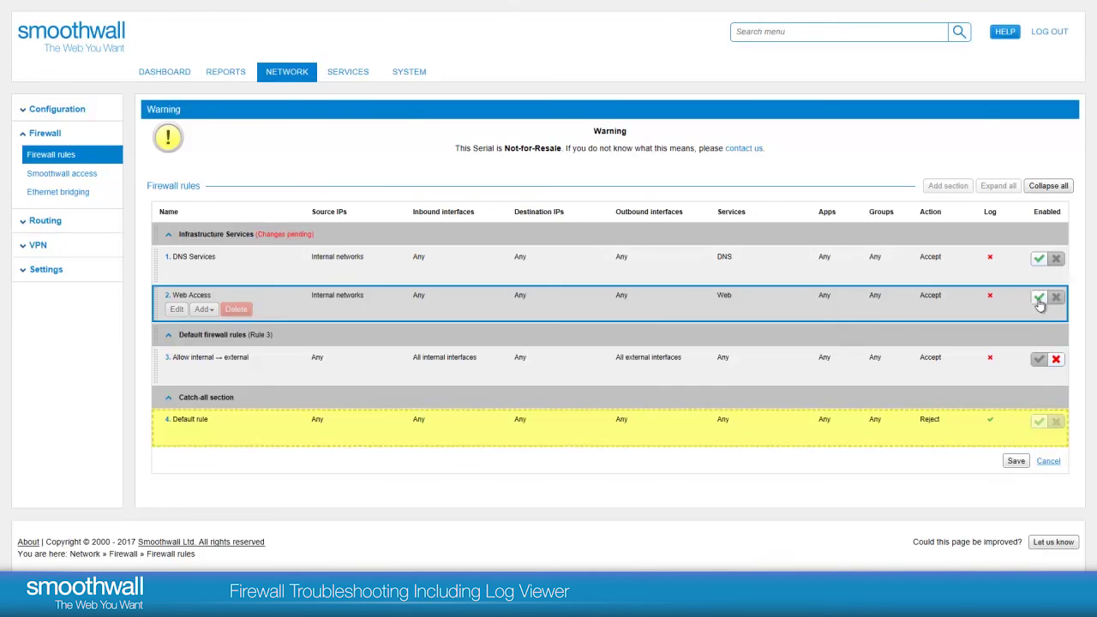
left_click(1016, 462)
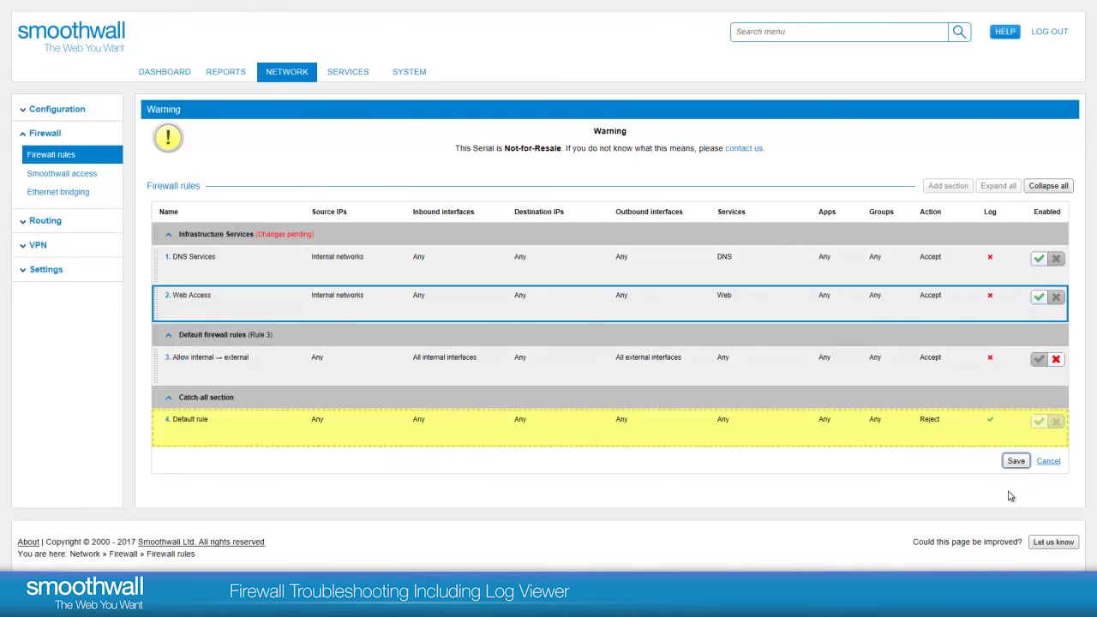